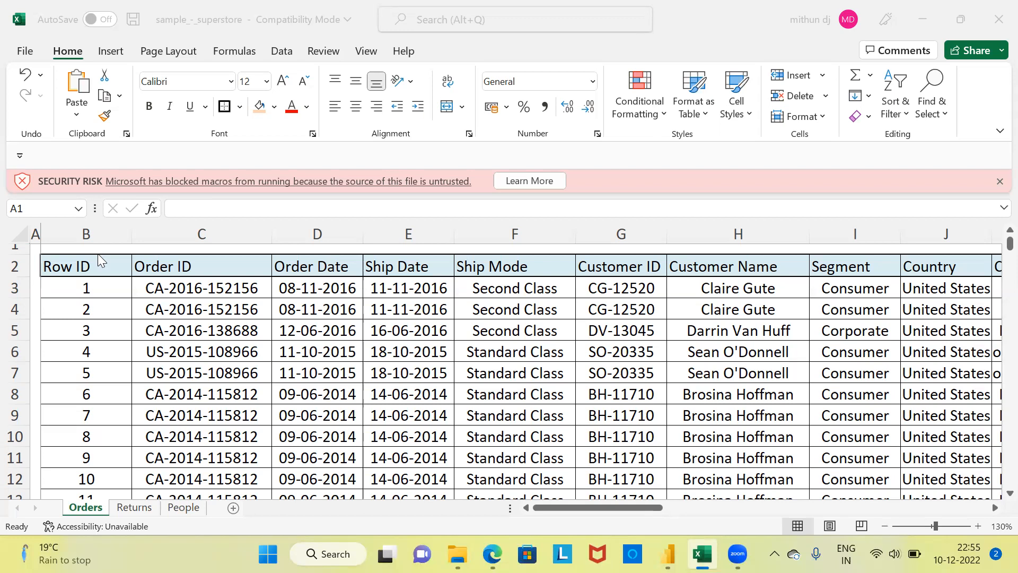
# Review the headers of the Orders sheet from Row ID across to Customer Name
pyautogui.click(49, 251)
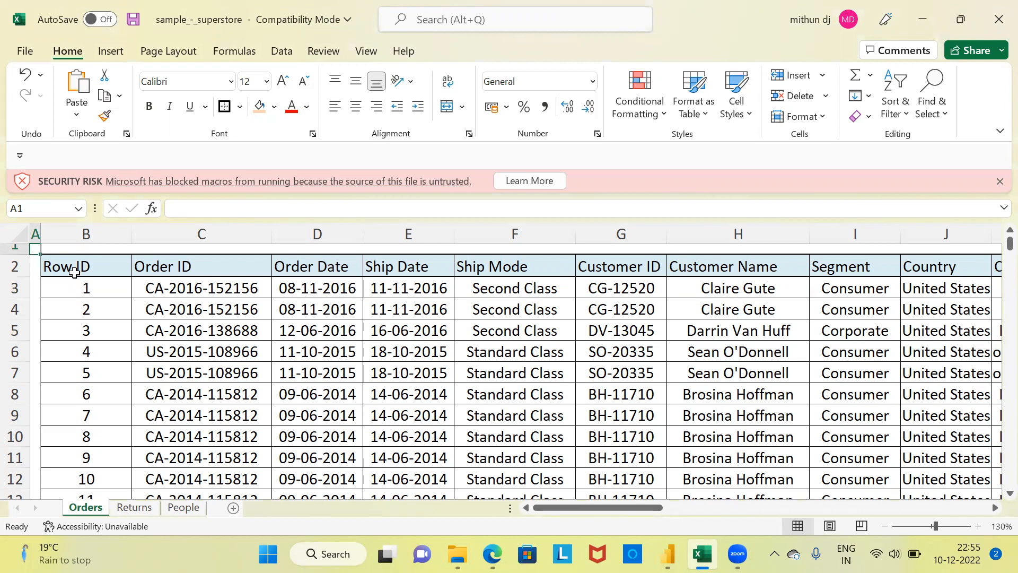
pyautogui.click(74, 272)
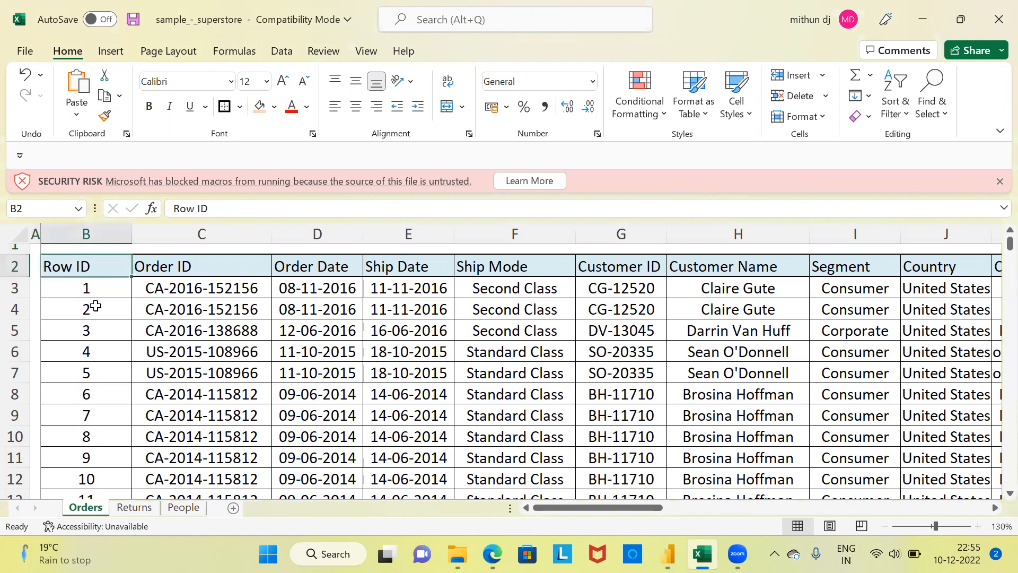
pyautogui.press('Right')
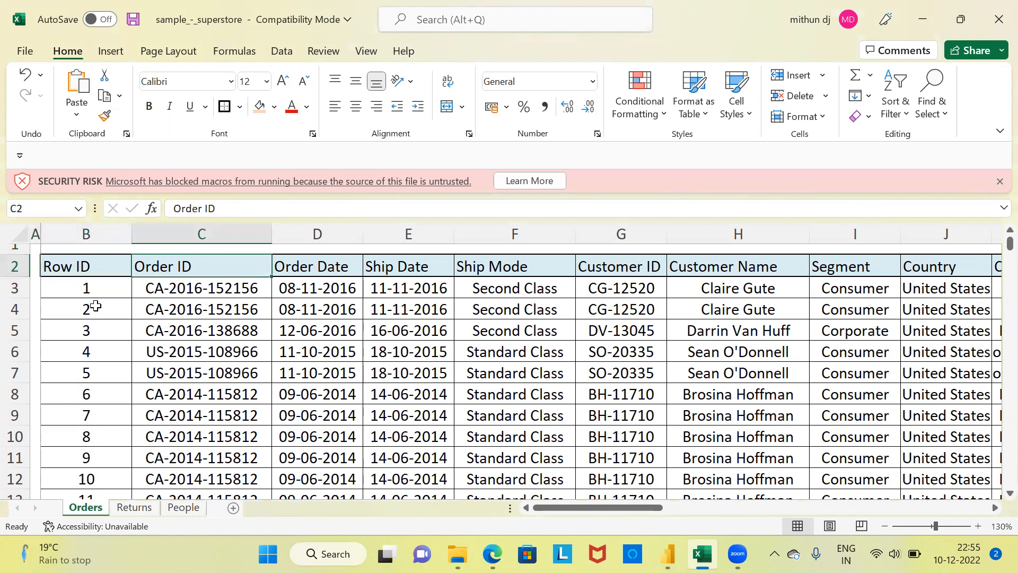
pyautogui.press('Right')
pyautogui.press('Right')
pyautogui.press('Right')
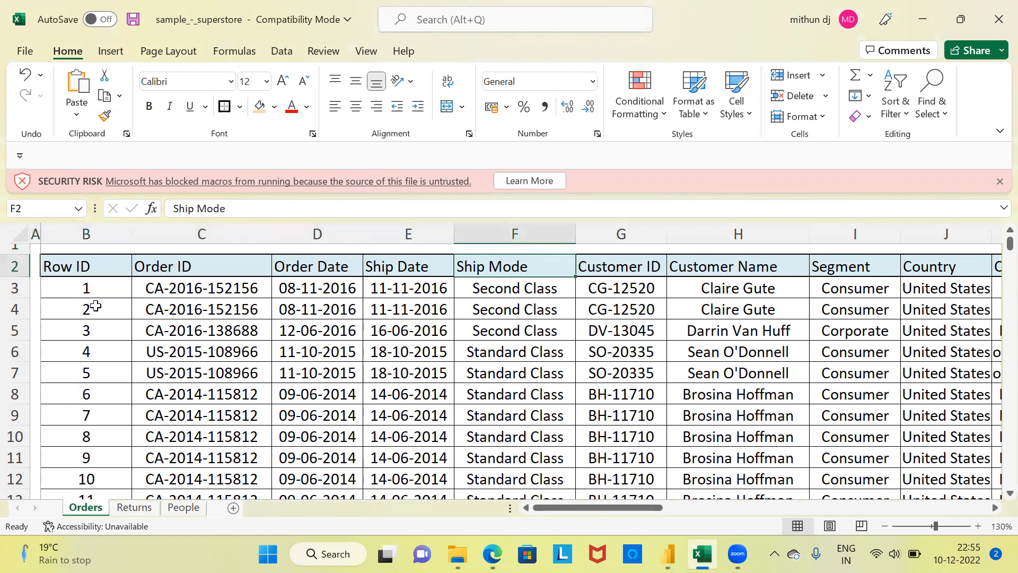
pyautogui.press('Right')
pyautogui.press('Right')
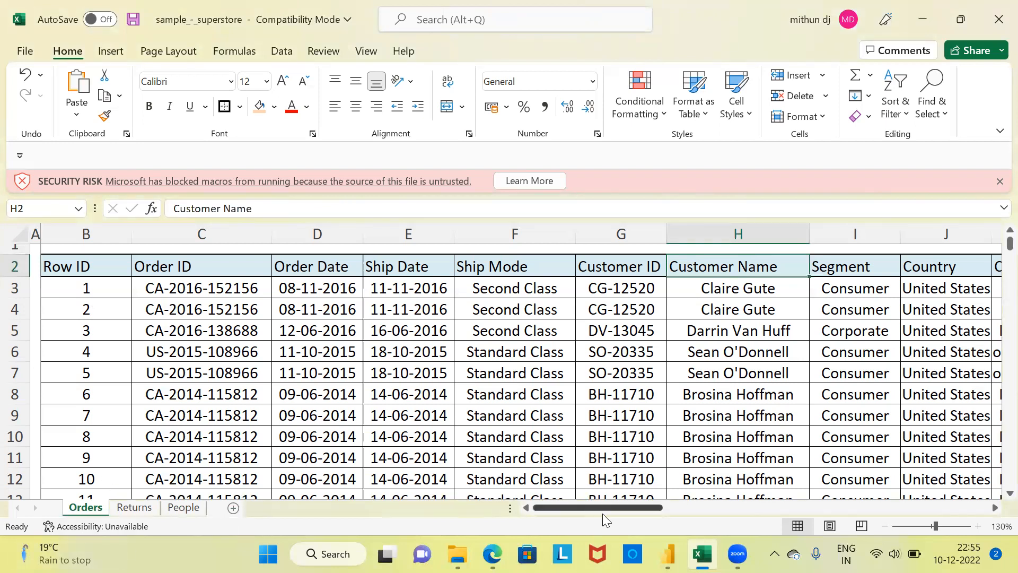
# Review the Sales, Quantity, Discount and Profit headers in the last columns of the Orders sheet
pyautogui.moveTo(614, 507); pyautogui.dragTo(791, 536)
pyautogui.moveTo(892, 538); pyautogui.dragTo(997, 538)
pyautogui.click(652, 266)
pyautogui.click(729, 265)
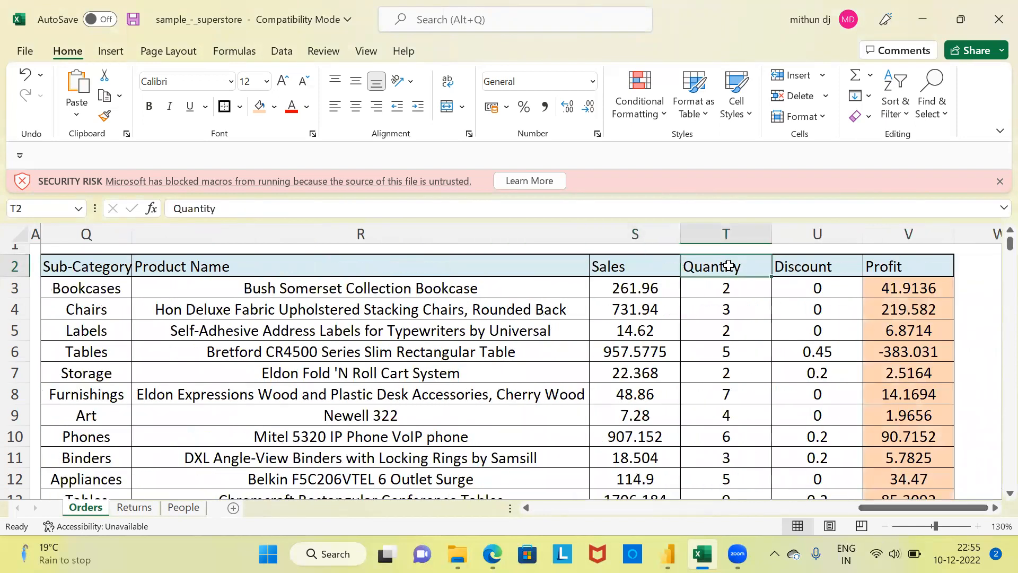
pyautogui.click(809, 266)
pyautogui.click(896, 266)
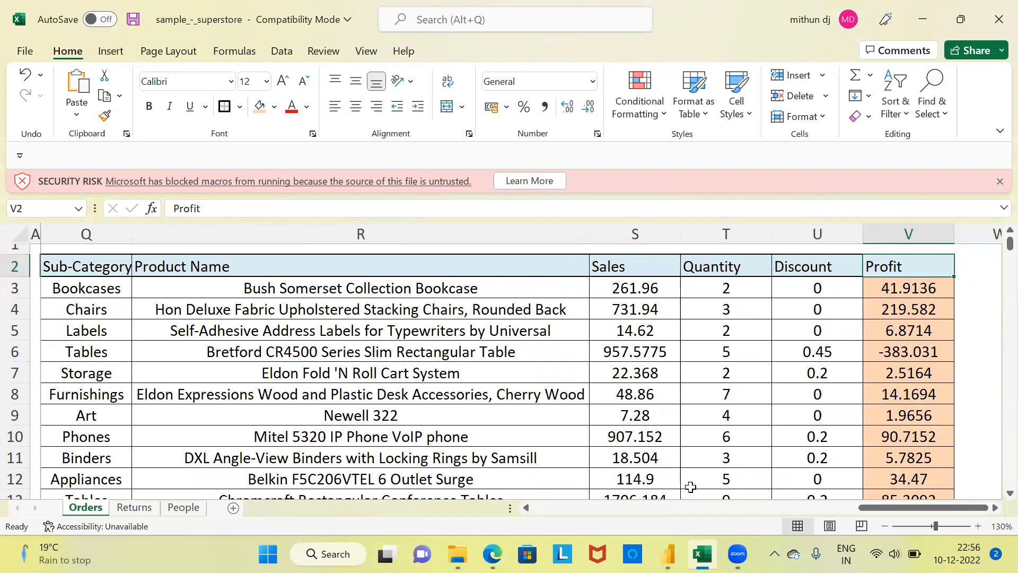
# Switch to Power BI Desktop, expand the Orders table to list its fields, and show the available visual types
pyautogui.moveTo(668, 554)
pyautogui.click(670, 493)
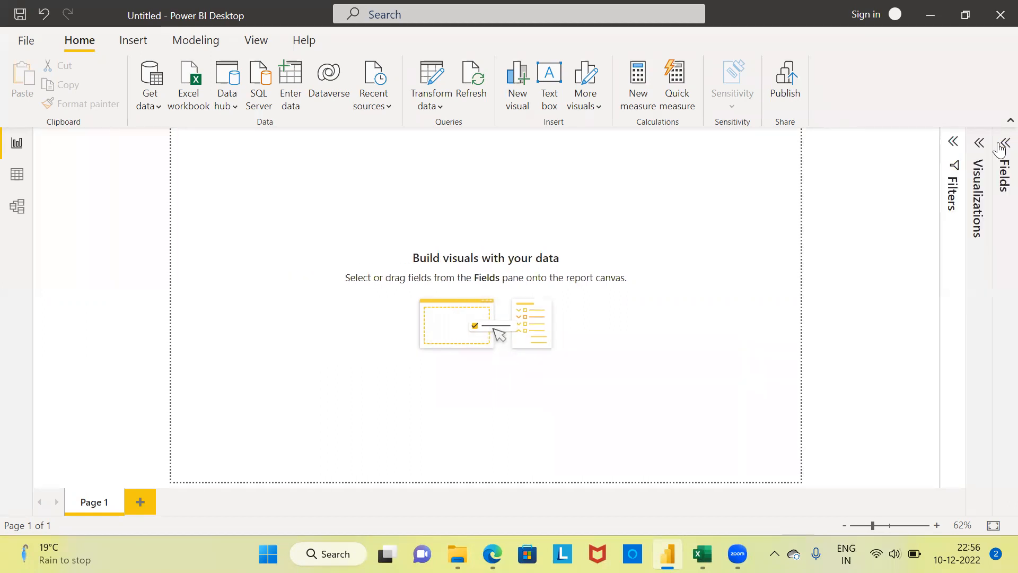
pyautogui.click(1000, 150)
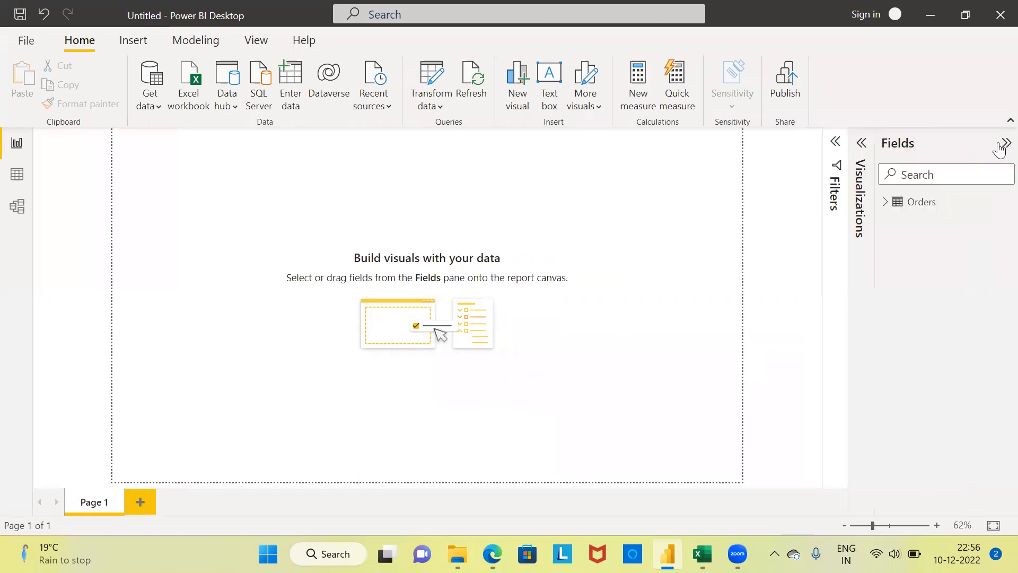
pyautogui.click(885, 203)
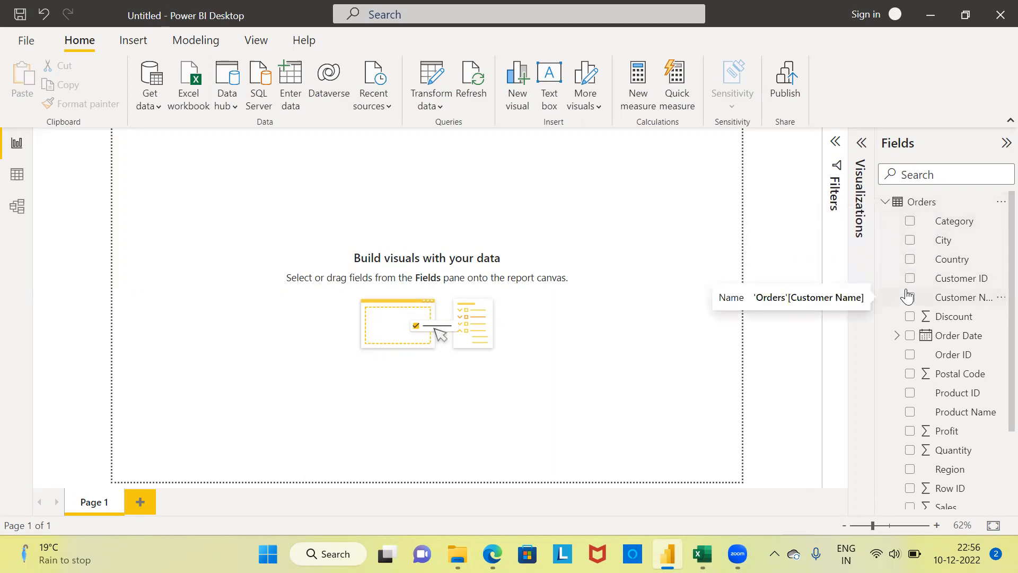
pyautogui.click(861, 144)
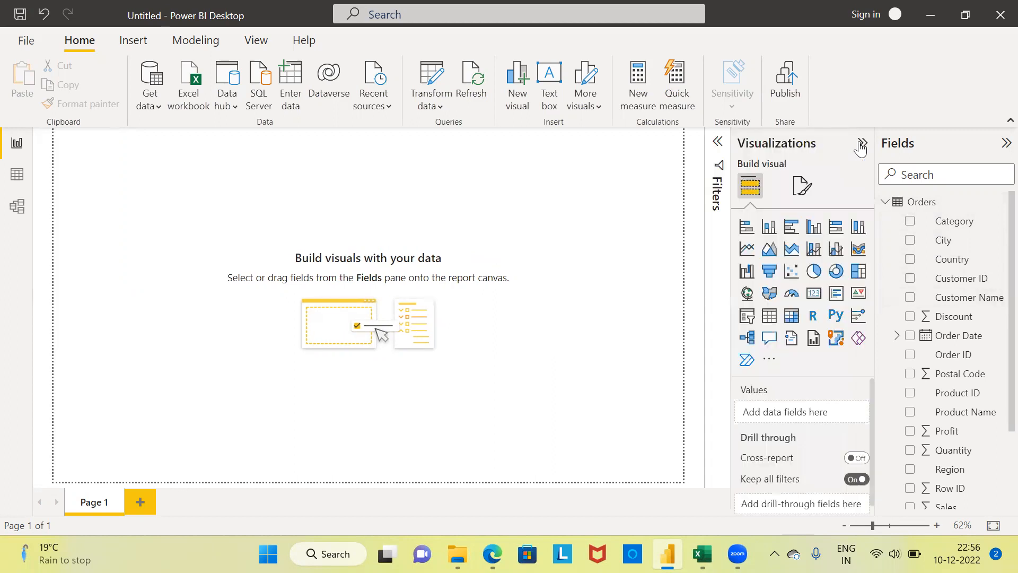
# Add a stacked column chart, enlarge it to fill most of the page, and plot Profit by Order Date
pyautogui.click(770, 234)
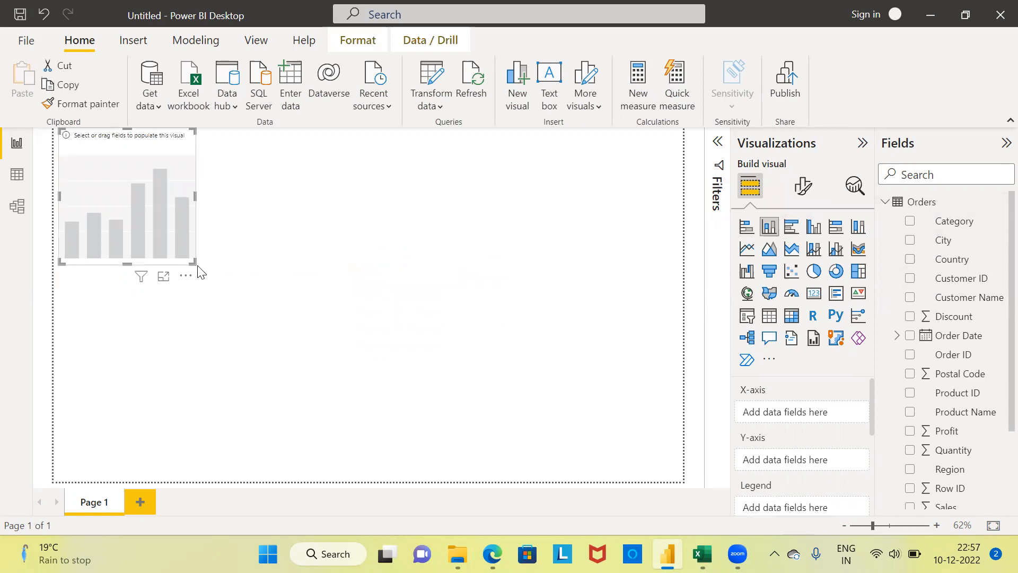
pyautogui.moveTo(192, 261); pyautogui.dragTo(524, 409)
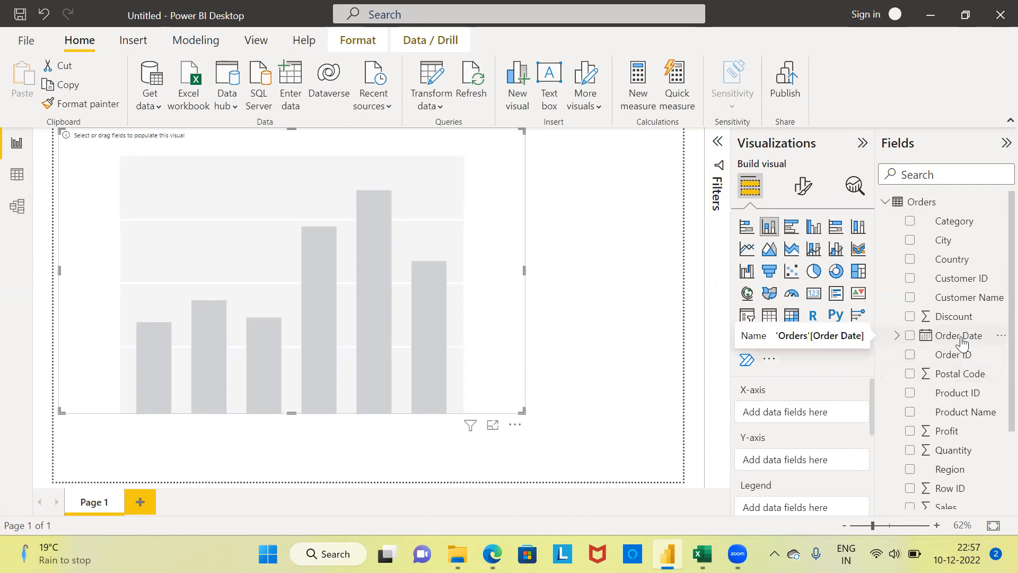
pyautogui.moveTo(962, 344); pyautogui.dragTo(353, 393)
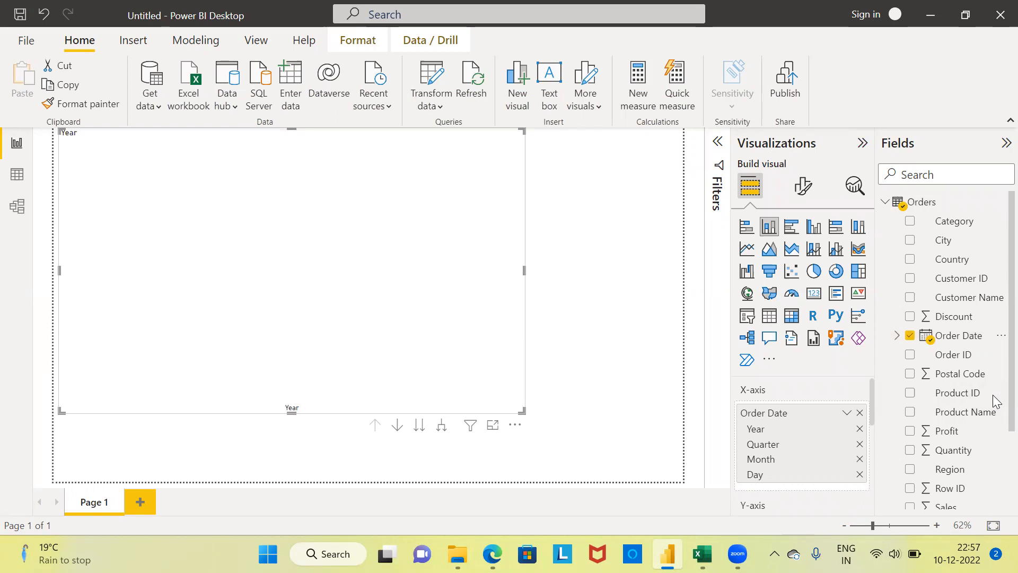
pyautogui.scroll(-4, 994, 424)
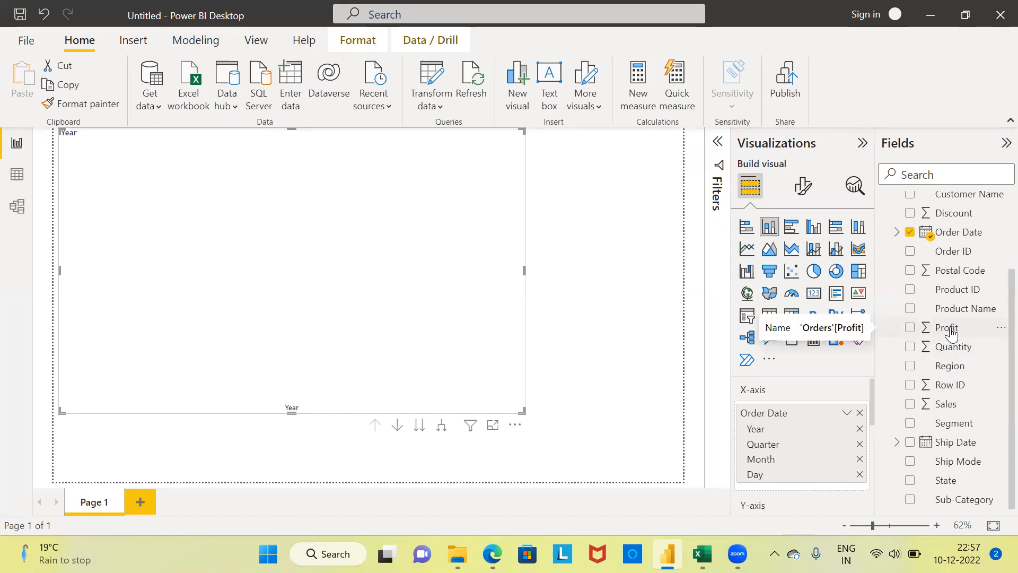
pyautogui.moveTo(951, 333); pyautogui.dragTo(188, 291)
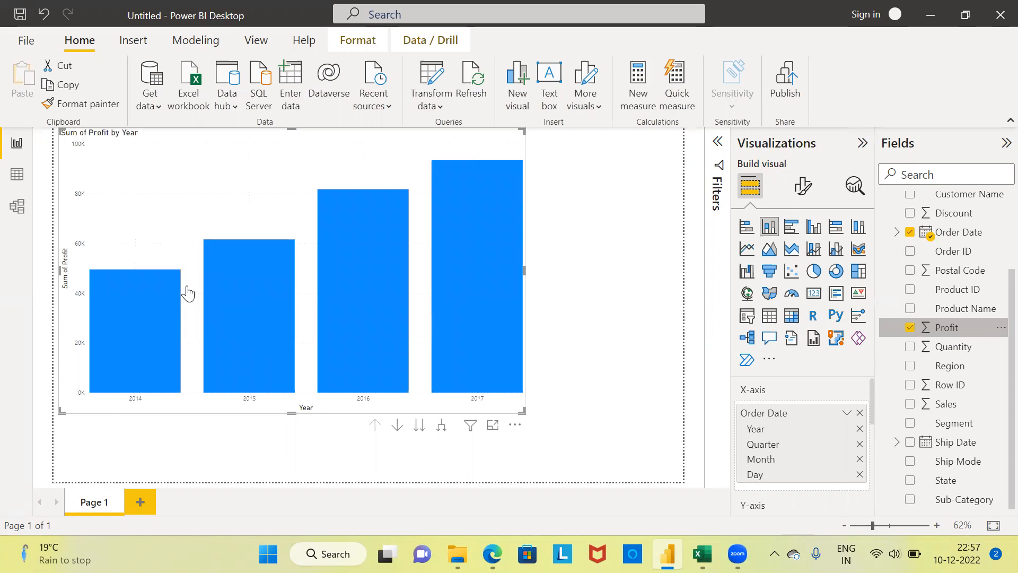
# Show the profit by year chart in focus mode with the Visualizations and Fields panes collapsed
pyautogui.click(494, 425)
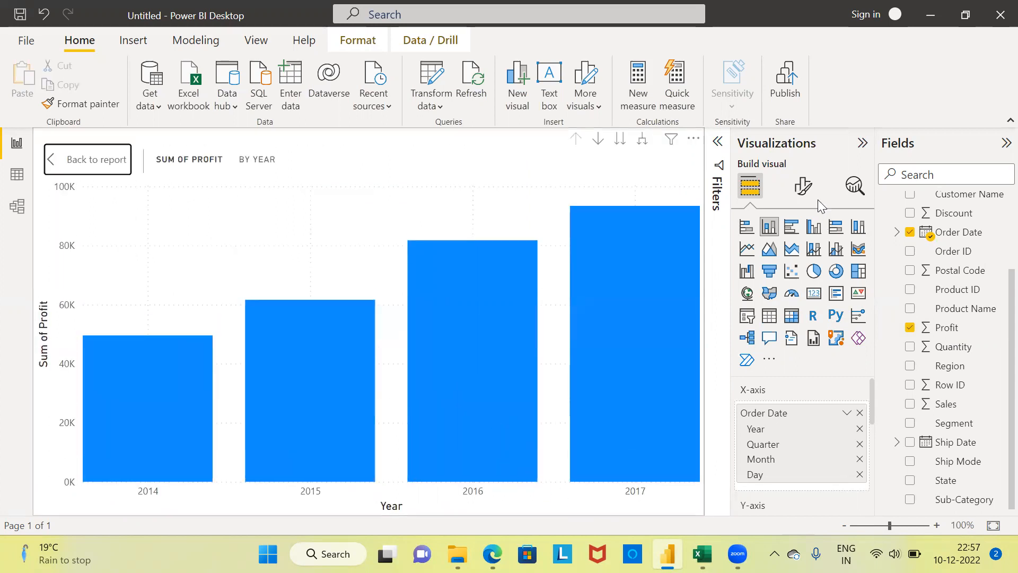
pyautogui.click(860, 144)
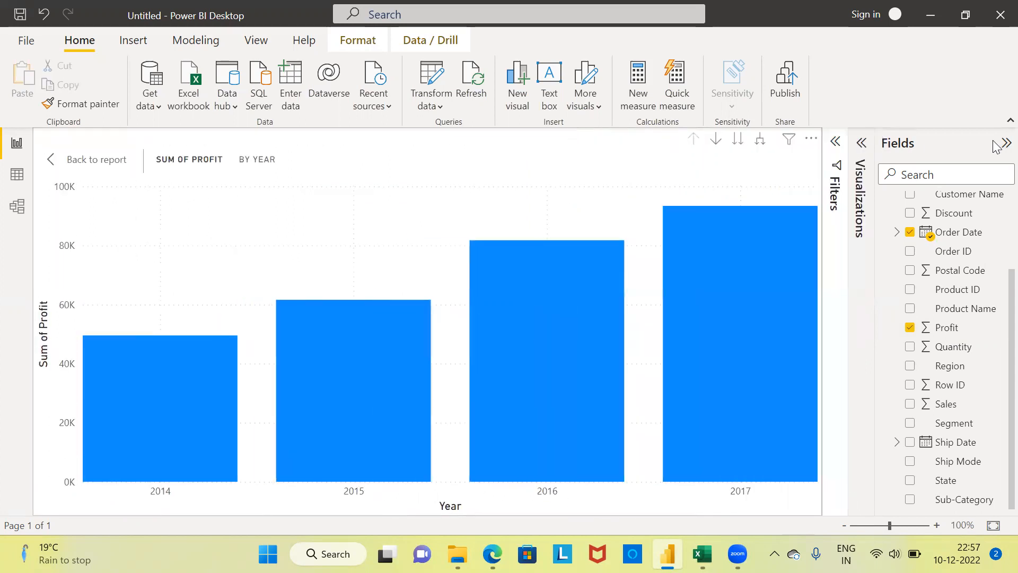
pyautogui.click(1005, 143)
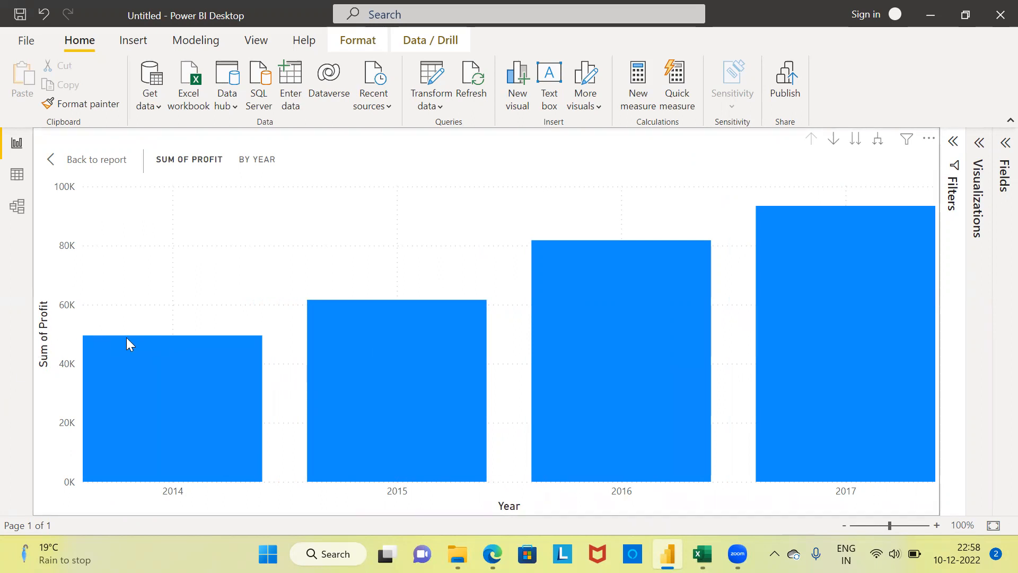
# Inspect the yearly profit bars, highlighting the 2017 bar to read its value and clearing the highlight
pyautogui.moveTo(126, 337)
pyautogui.moveTo(815, 343)
pyautogui.click(853, 355)
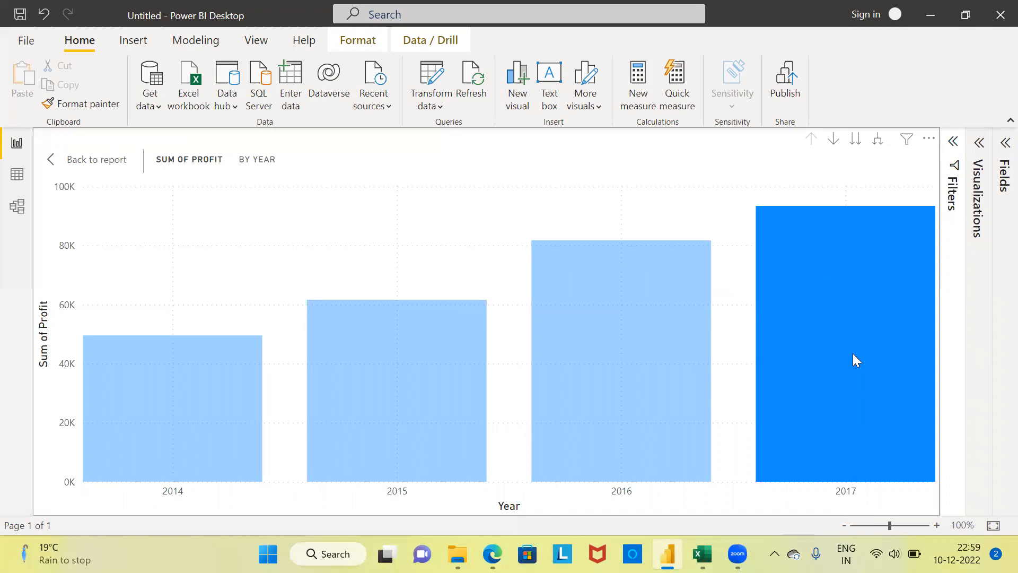
pyautogui.moveTo(795, 381)
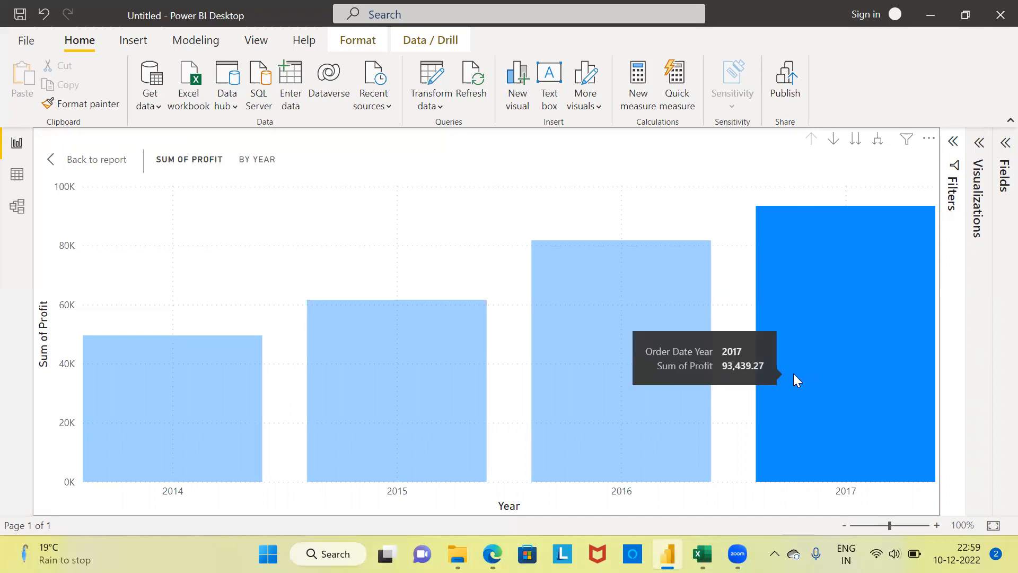
pyautogui.click(859, 382)
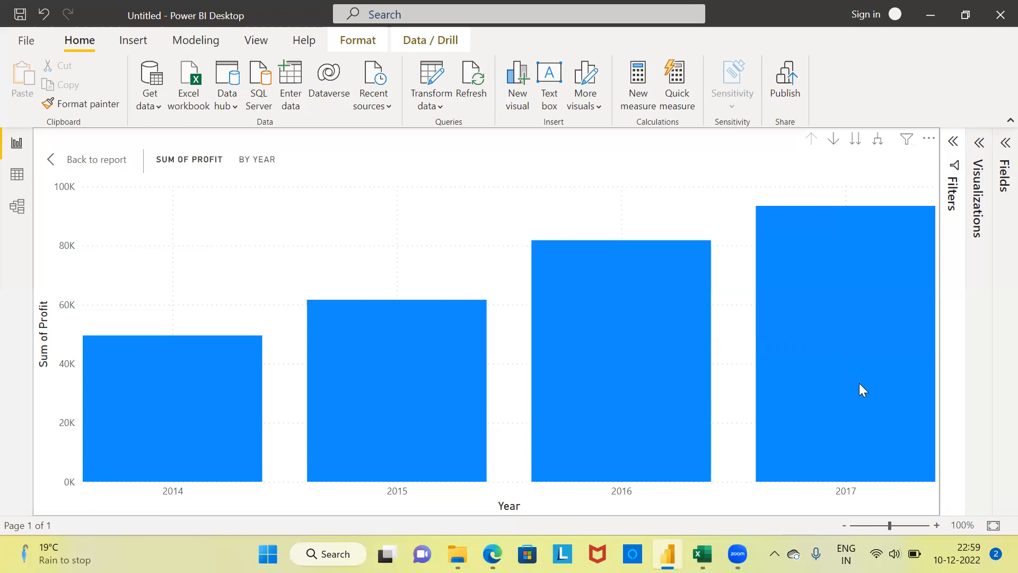
# Run the Explain the increase analysis on the 2017 profit bar
pyautogui.rightClick(860, 390)
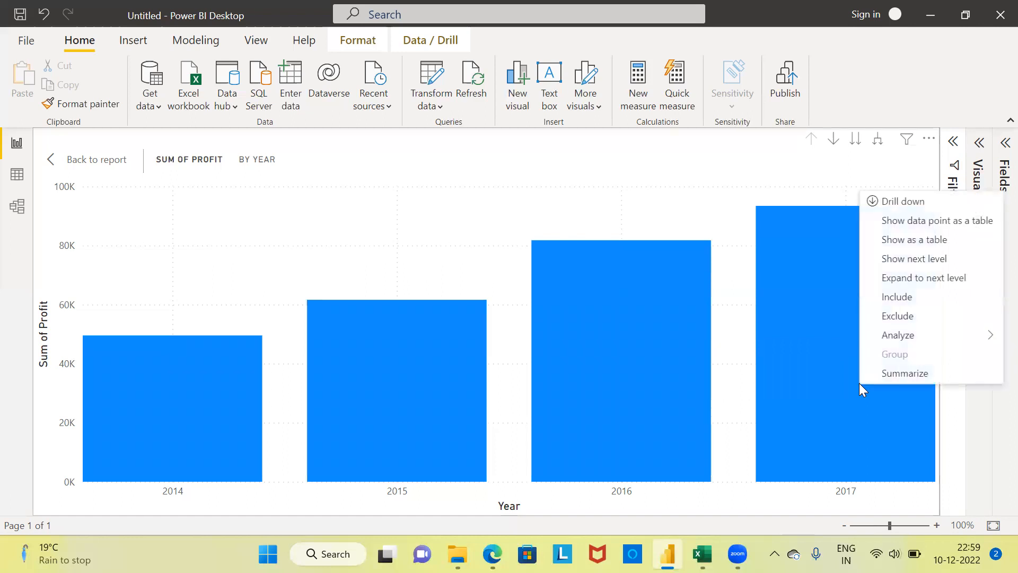
pyautogui.moveTo(896, 338)
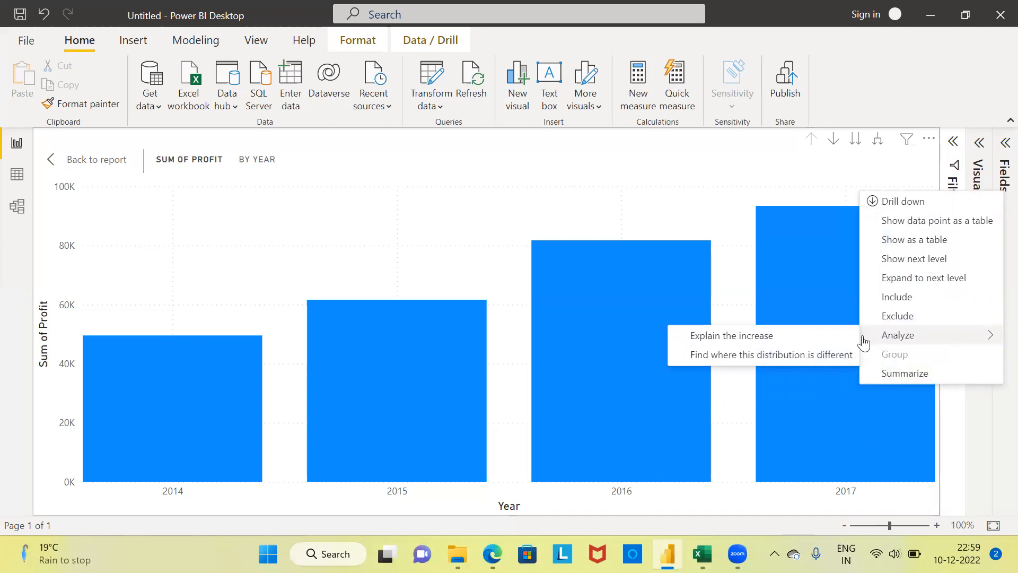
pyautogui.click(797, 340)
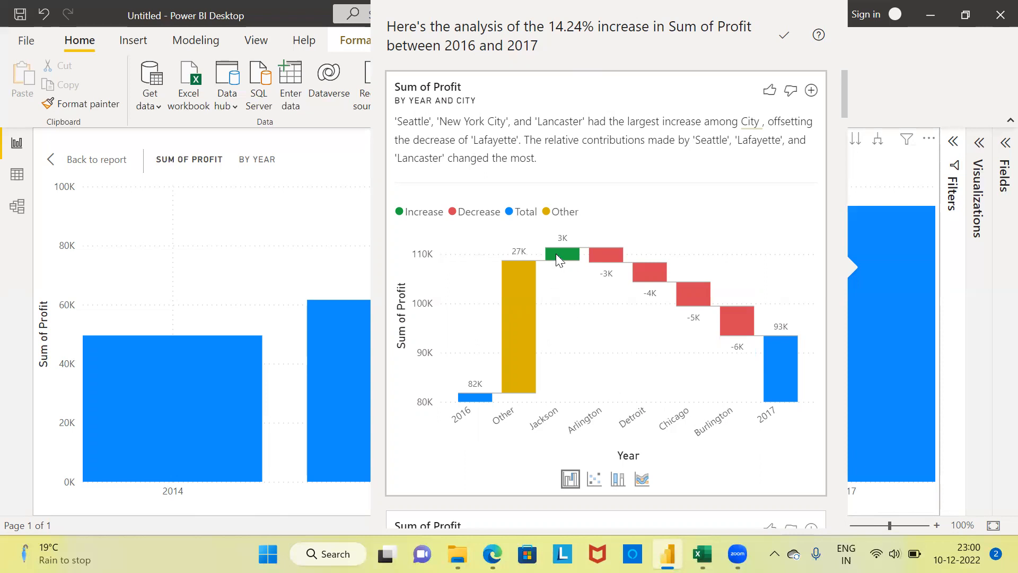
# Examine how individual cities and states contributed to the profit change between 2016 and 2017
pyautogui.moveTo(556, 254)
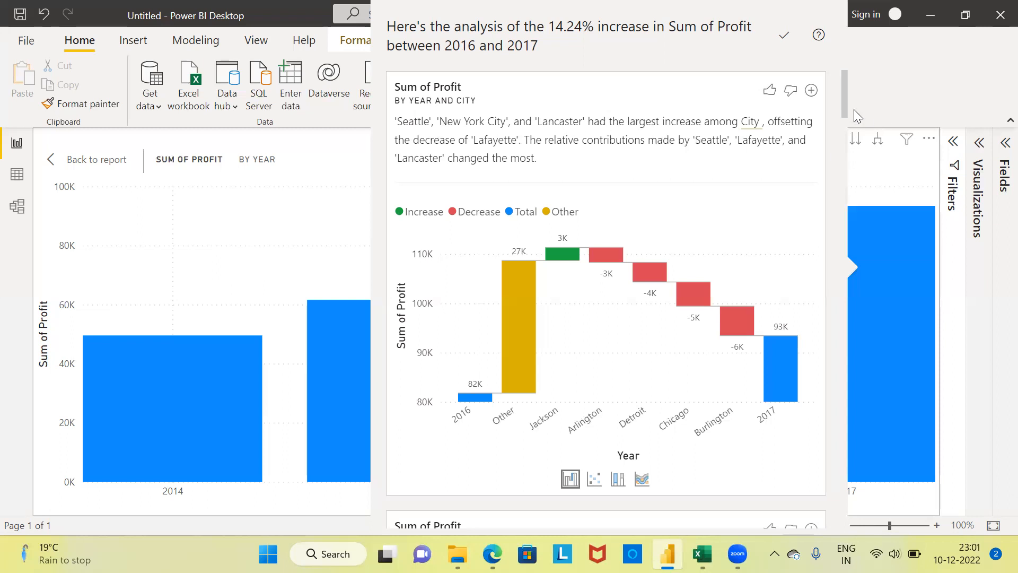
pyautogui.moveTo(846, 106); pyautogui.dragTo(842, 151)
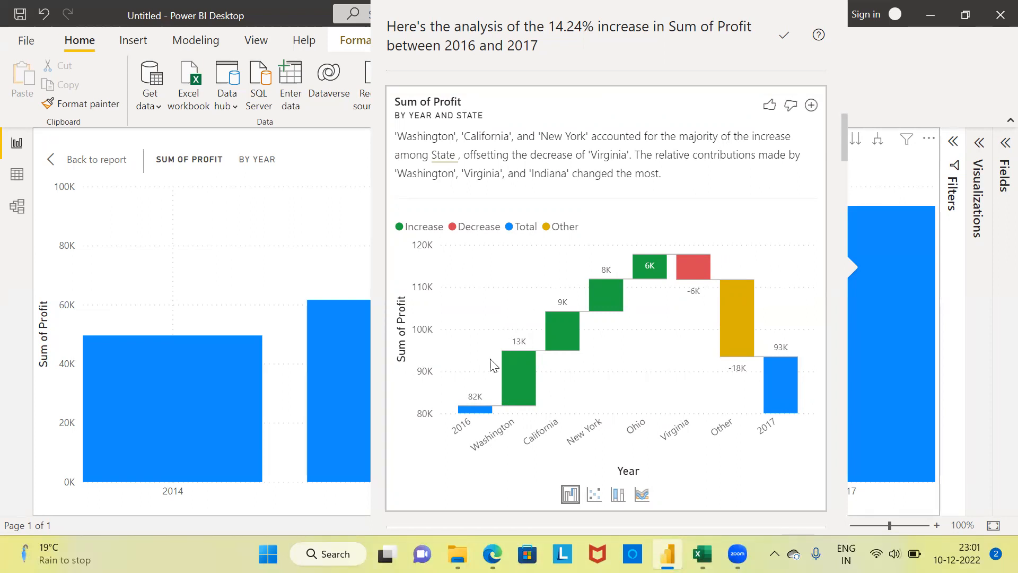
pyautogui.moveTo(480, 412)
pyautogui.moveTo(526, 374)
pyautogui.moveTo(694, 269)
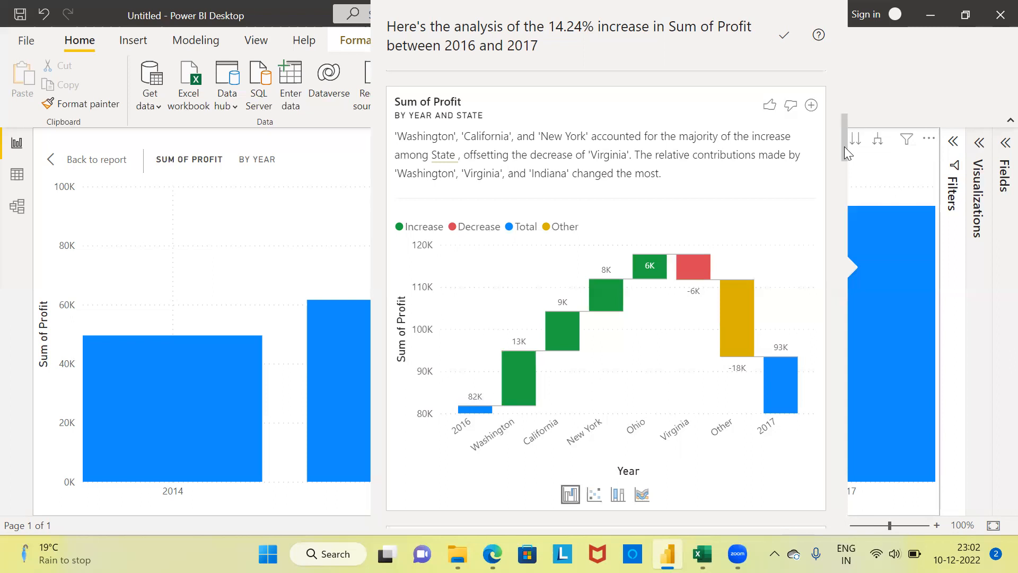
# Examine the profit change by region, comparing East, West, South and Central, and bring up the ship mode breakdown
pyautogui.moveTo(844, 147); pyautogui.dragTo(841, 192)
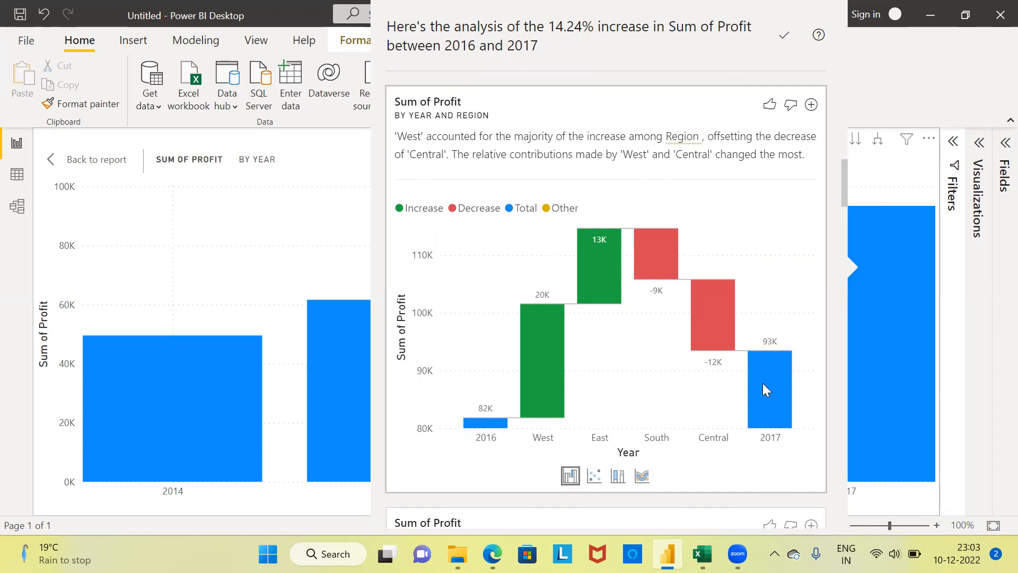
pyautogui.moveTo(765, 358)
pyautogui.moveTo(605, 298)
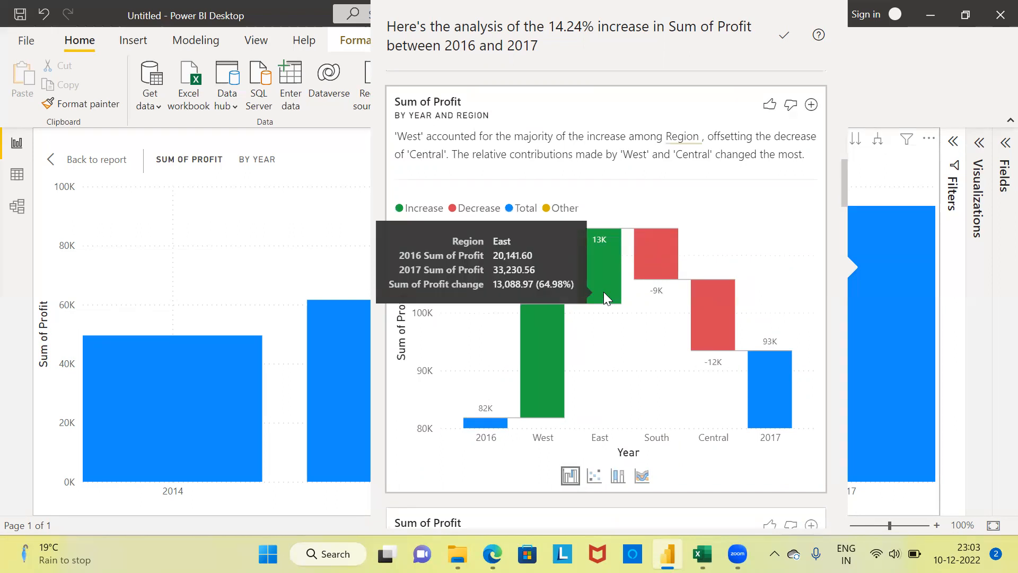
pyautogui.moveTo(549, 353)
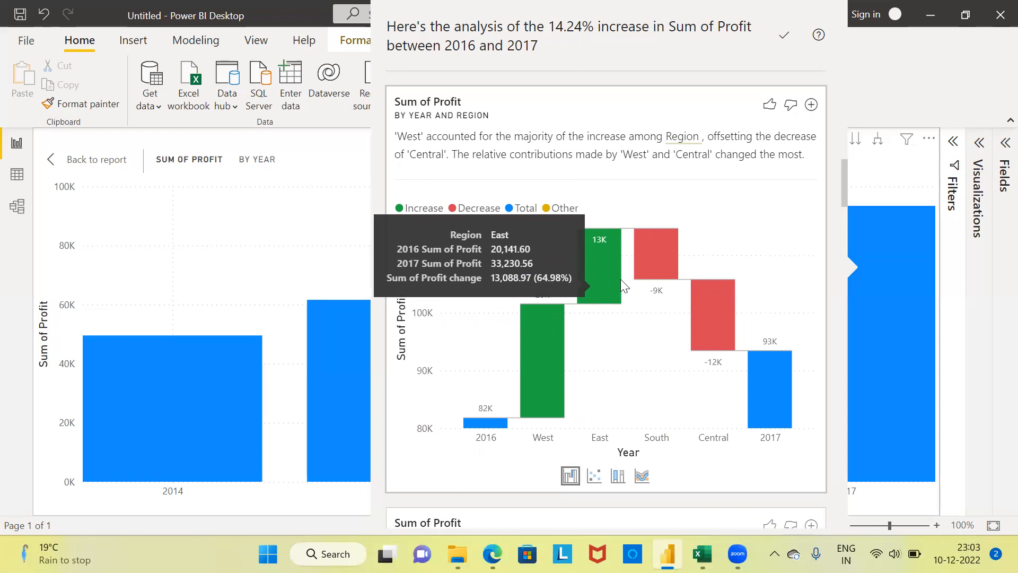
pyautogui.moveTo(664, 266)
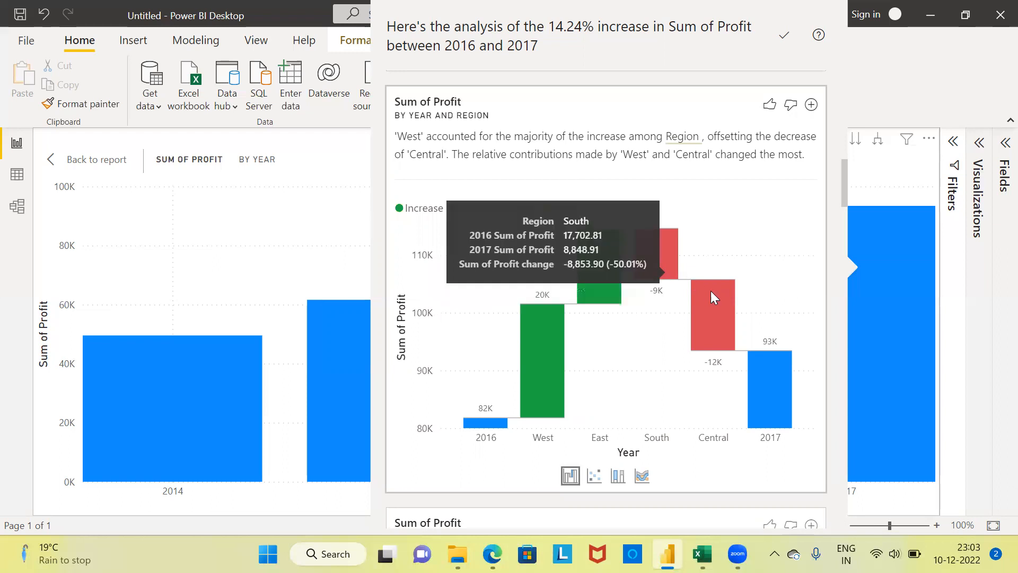
pyautogui.moveTo(722, 308)
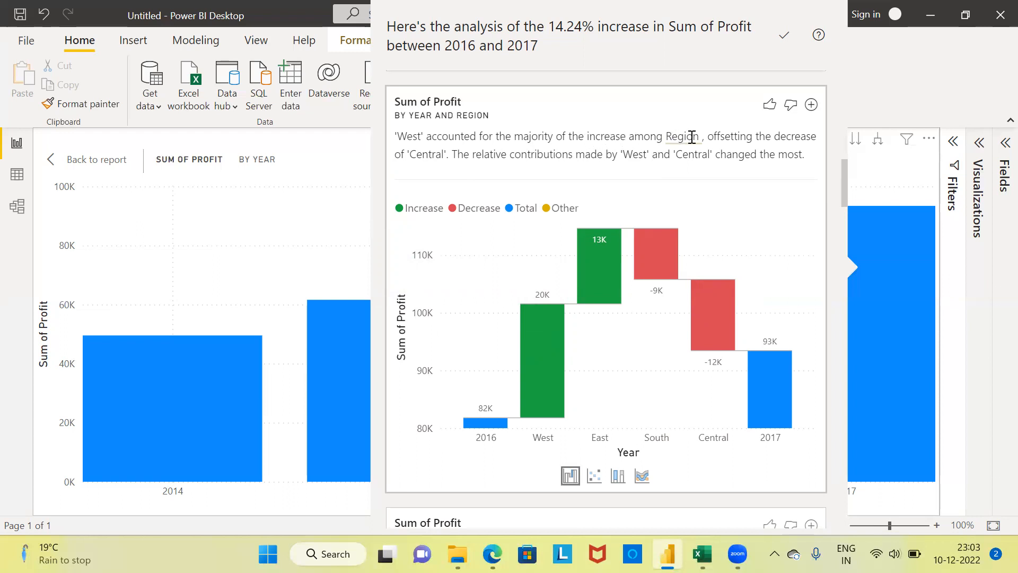
pyautogui.moveTo(692, 136)
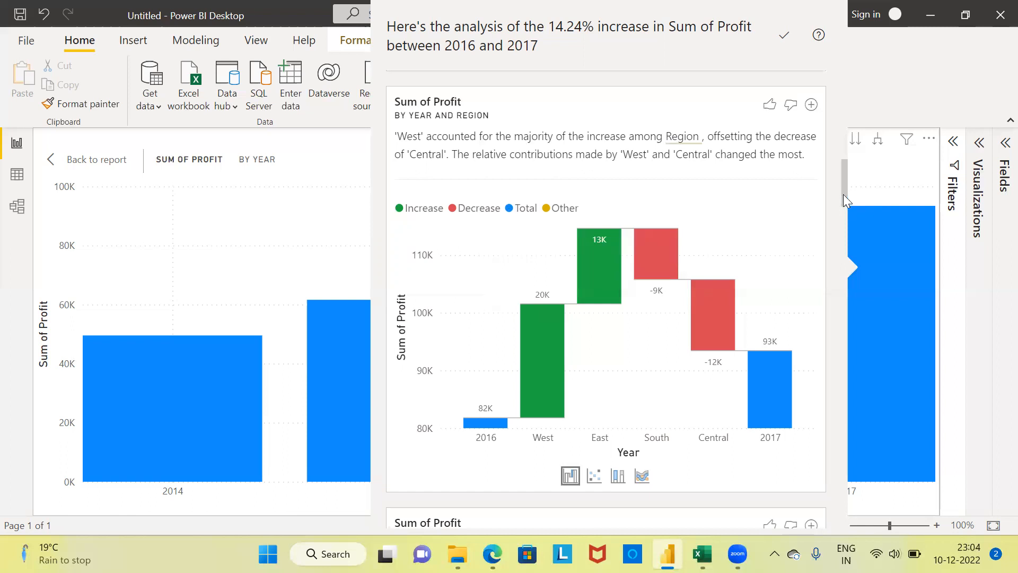
pyautogui.moveTo(844, 188); pyautogui.dragTo(841, 233)
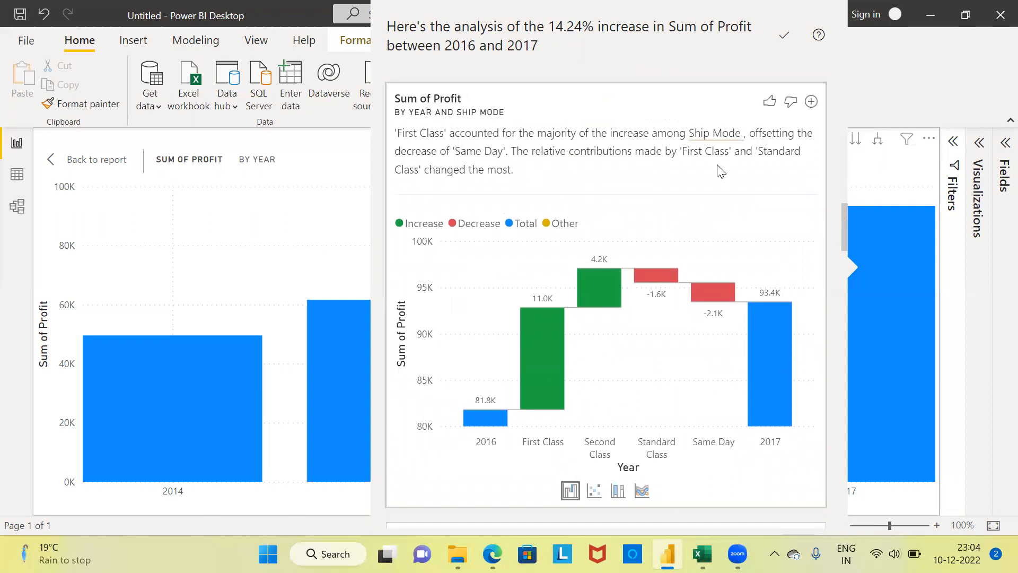
# Examine the profit change by sub-category, customer ID, product ID and product name, and review the region breakdown again
pyautogui.moveTo(844, 232); pyautogui.dragTo(838, 278)
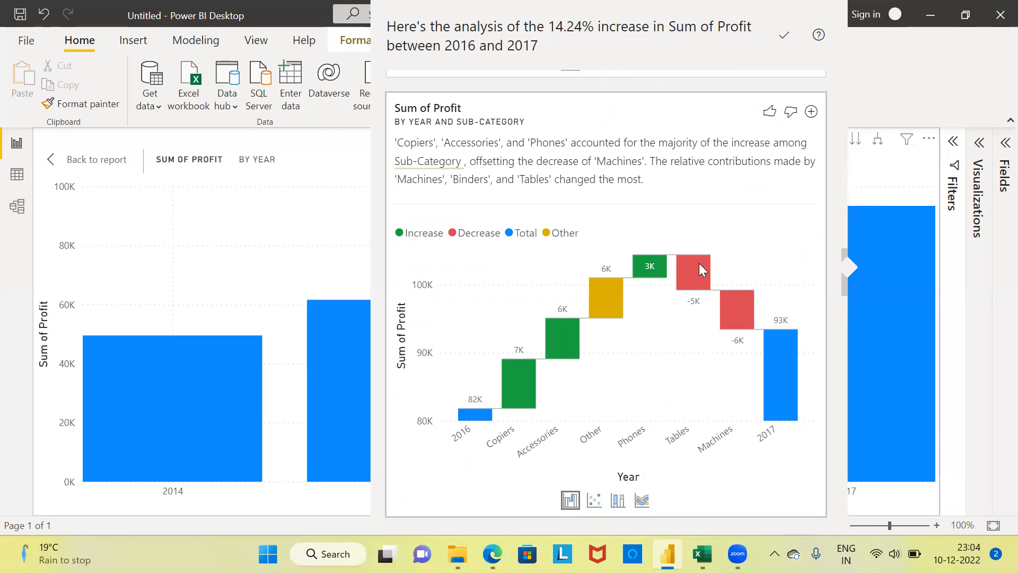
pyautogui.moveTo(698, 263)
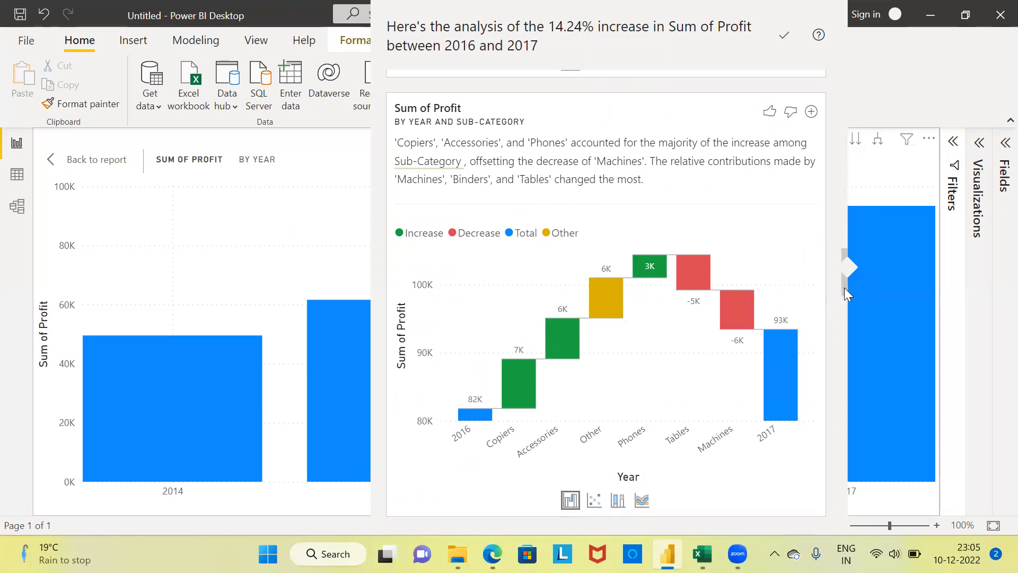
pyautogui.moveTo(844, 287); pyautogui.dragTo(842, 331)
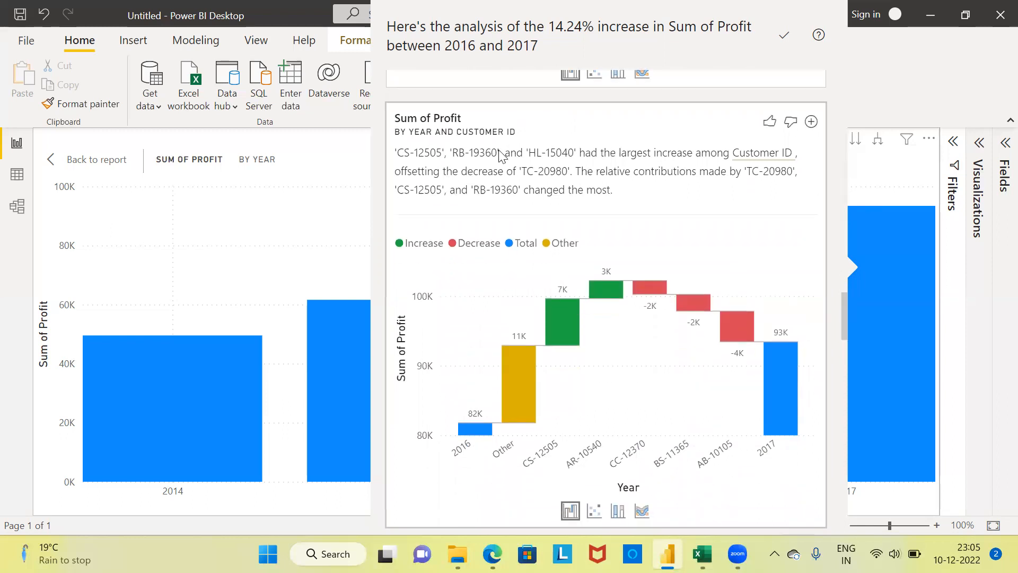
pyautogui.moveTo(847, 328); pyautogui.dragTo(822, 454)
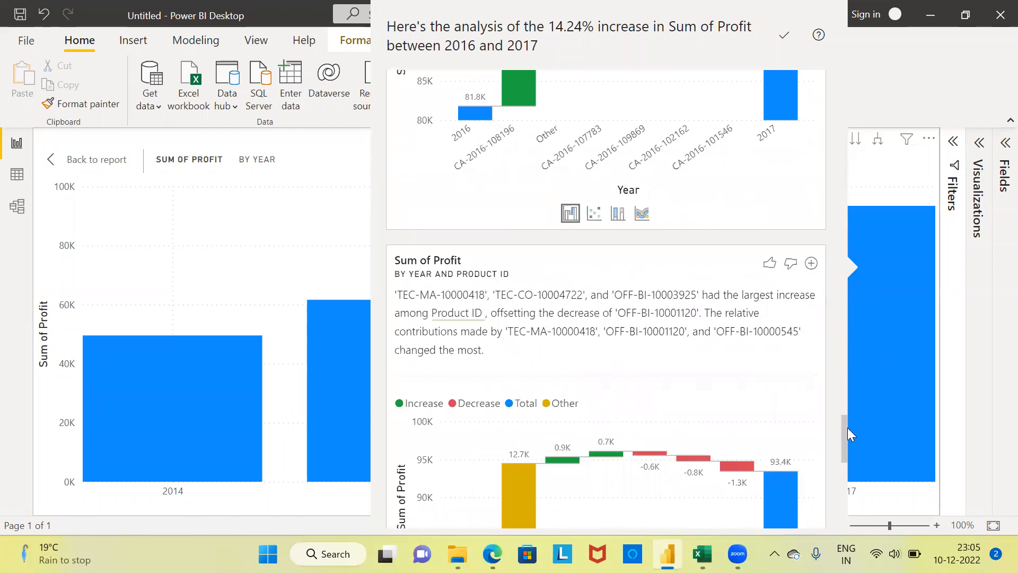
pyautogui.moveTo(843, 433); pyautogui.dragTo(841, 491)
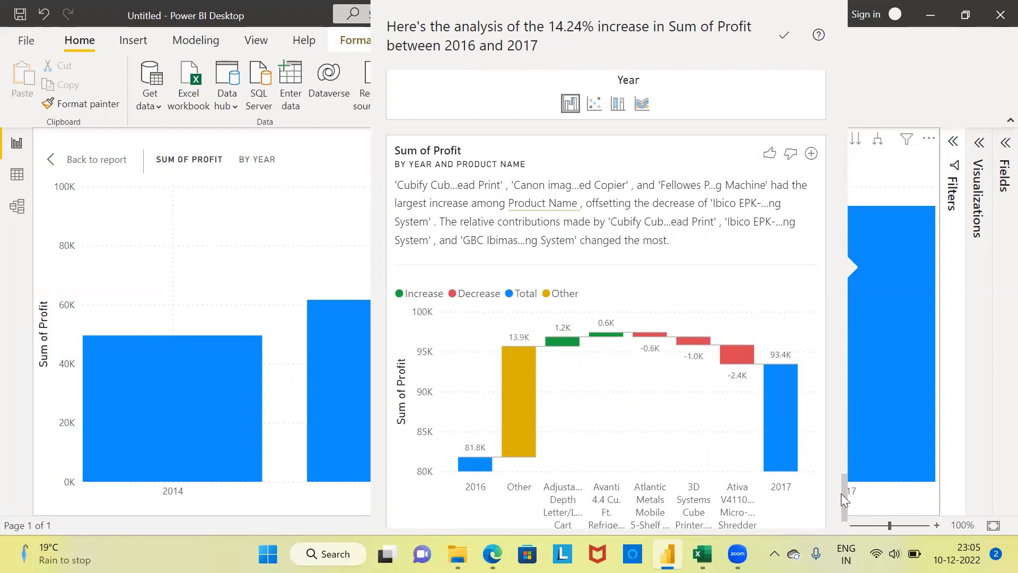
pyautogui.moveTo(844, 495); pyautogui.dragTo(831, 190)
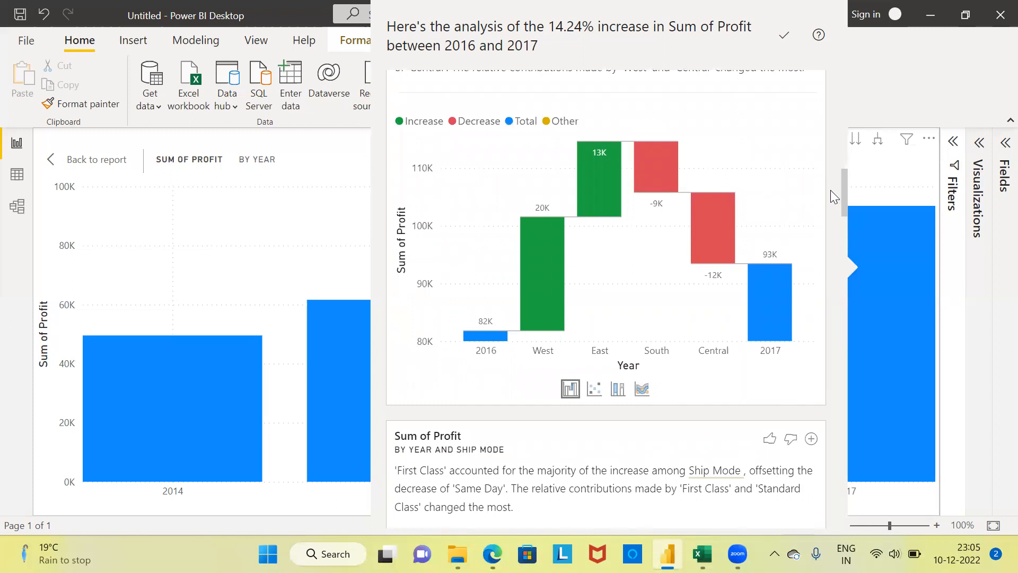
pyautogui.moveTo(831, 190); pyautogui.dragTo(830, 184)
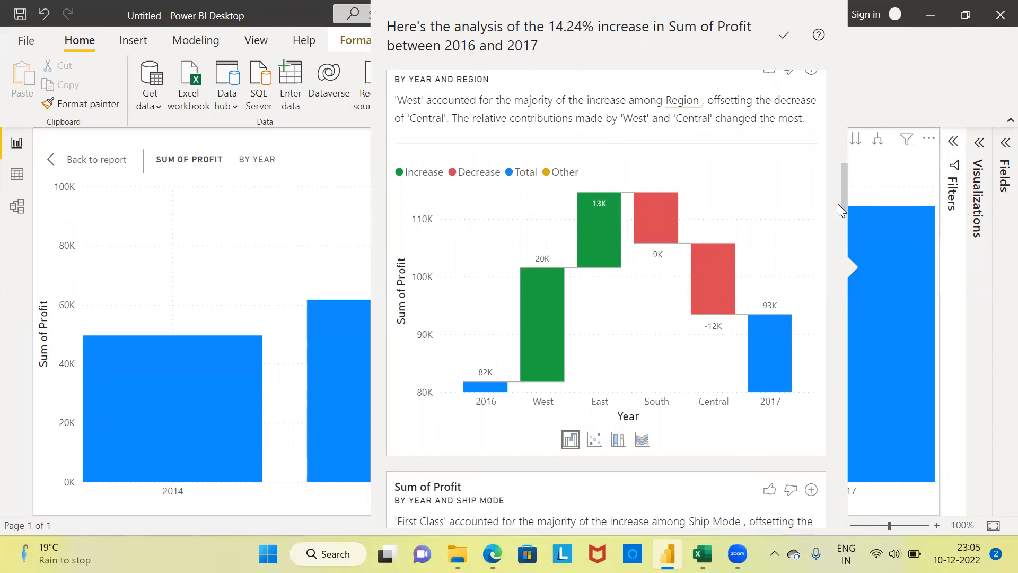
# Add the waterfall chart of profit by year and sub-category to the report and close the analysis
pyautogui.moveTo(842, 199); pyautogui.dragTo(835, 285)
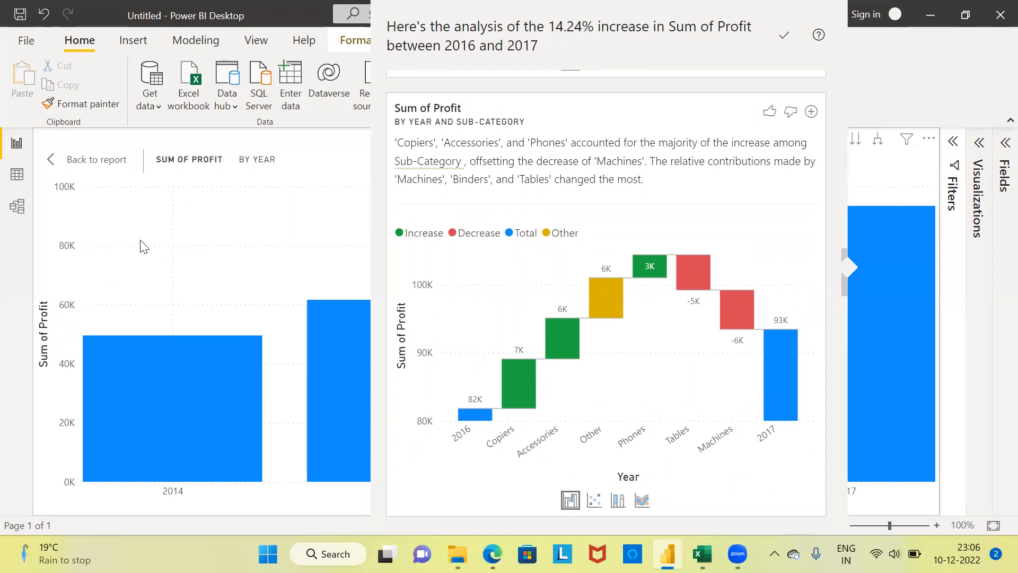
pyautogui.click(810, 112)
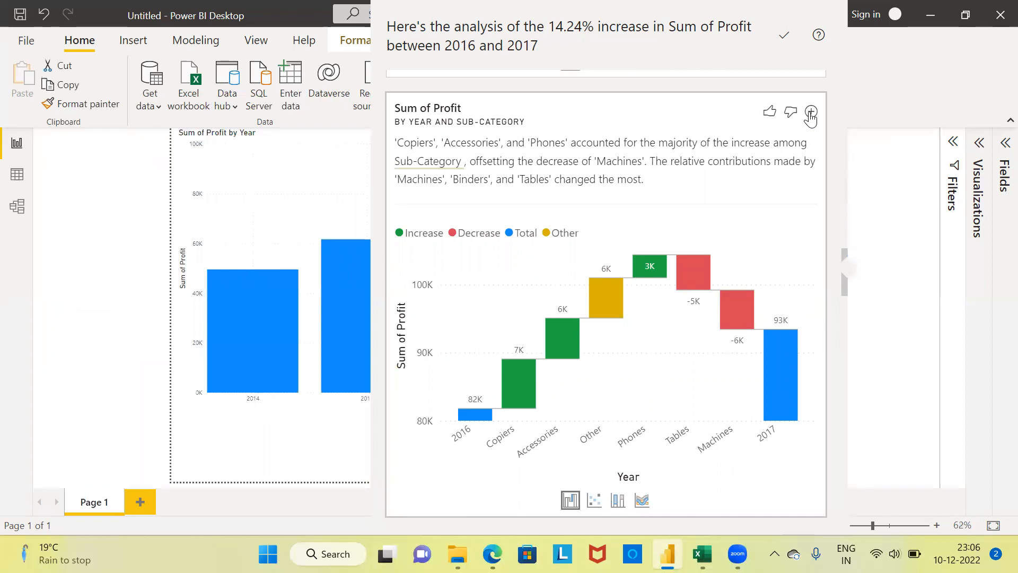
pyautogui.click(892, 91)
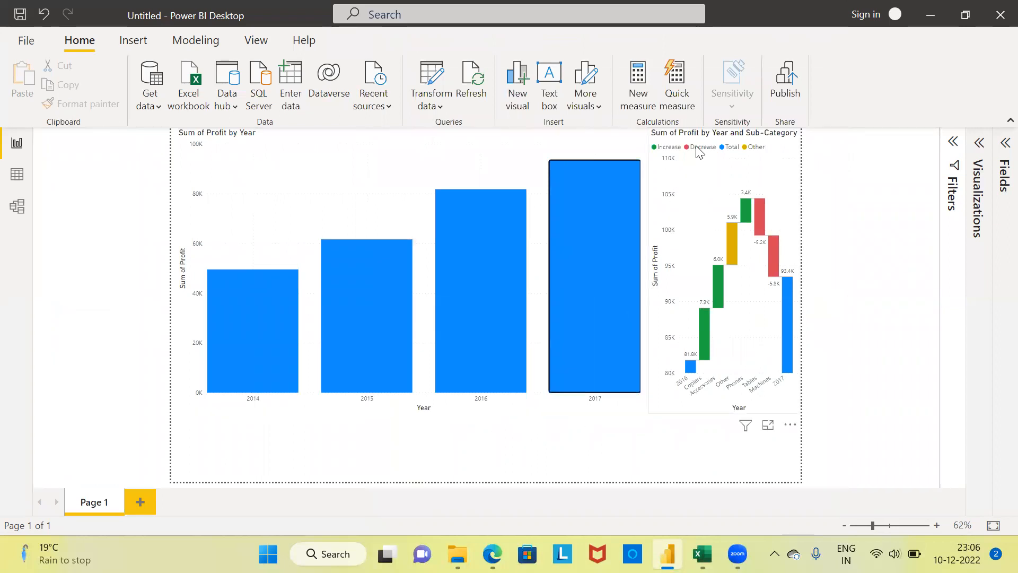
# Place the sub-category waterfall chart at the report page's left edge and resize the yearly profit chart to fill the page's right part
pyautogui.moveTo(698, 146); pyautogui.dragTo(241, 150)
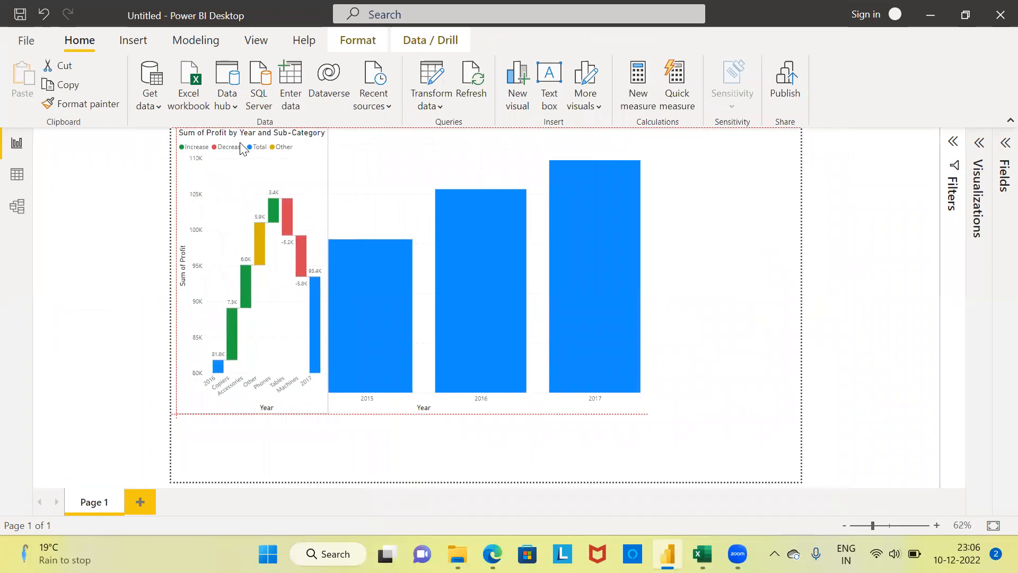
pyautogui.click(486, 186)
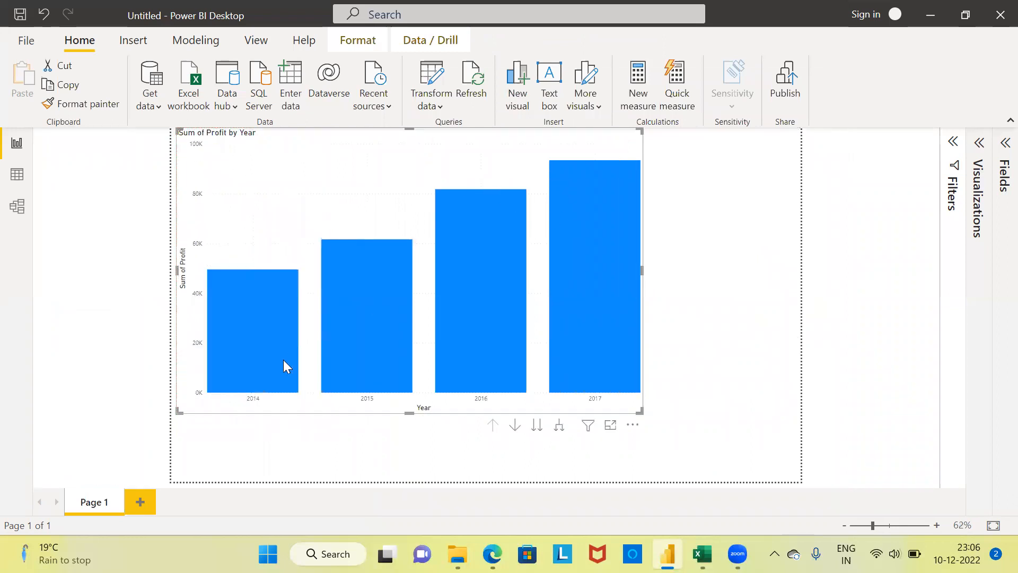
pyautogui.moveTo(179, 411); pyautogui.dragTo(381, 412)
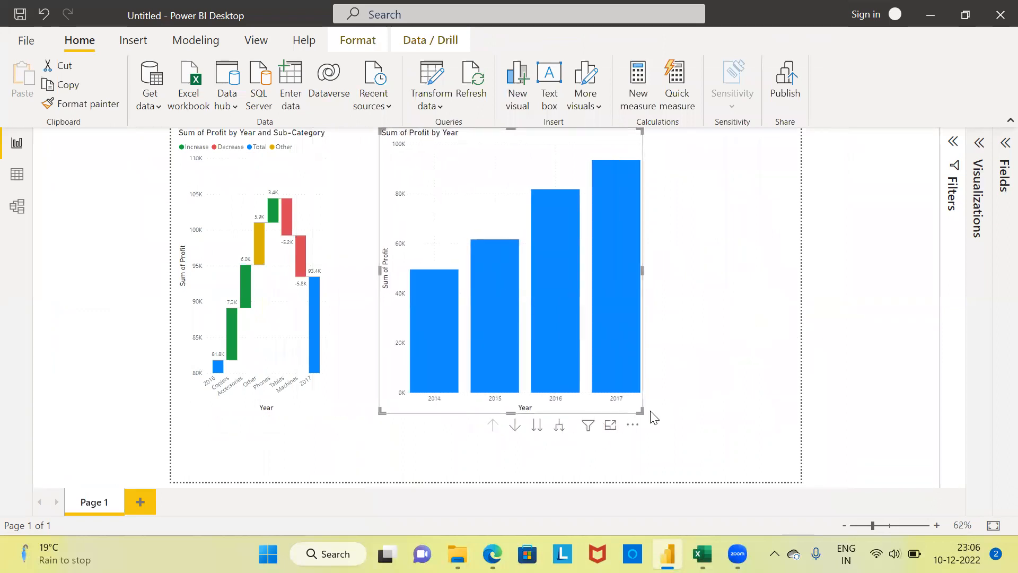
pyautogui.moveTo(642, 412); pyautogui.dragTo(795, 470)
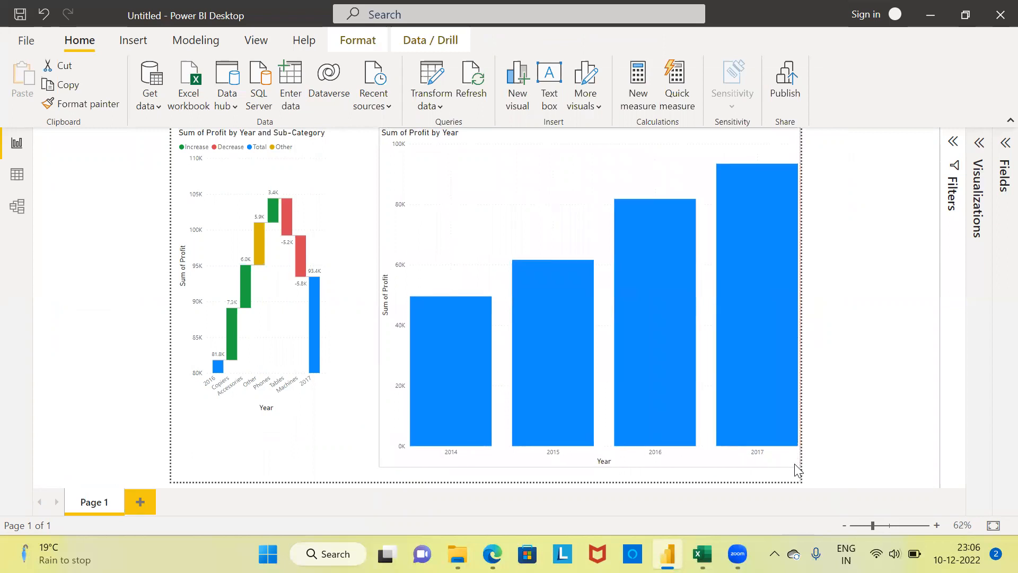
# Enlarge the sub-category waterfall chart so it spans from the page's left edge to the yearly profit chart
pyautogui.click(325, 412)
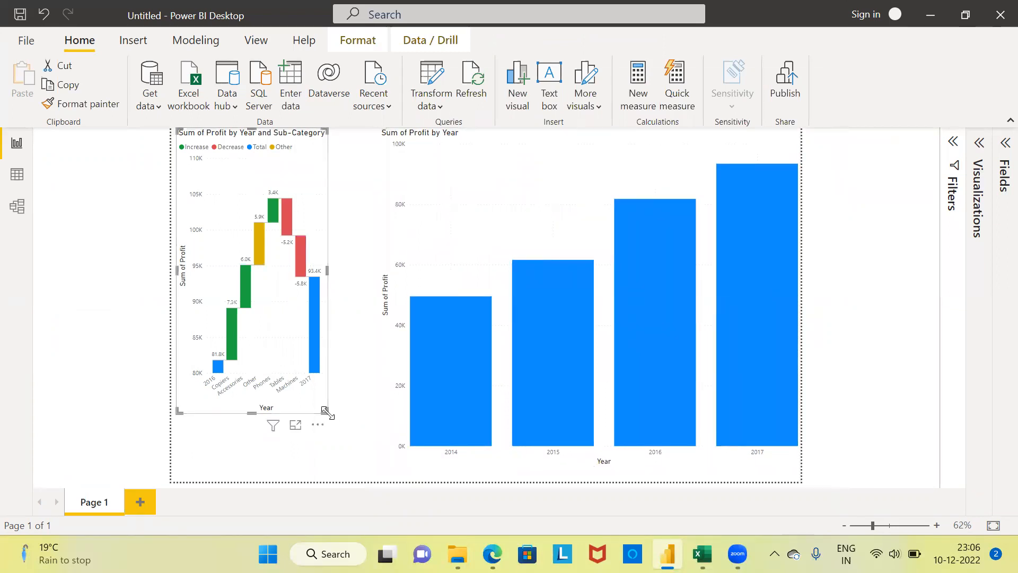
pyautogui.moveTo(325, 411); pyautogui.dragTo(381, 450)
pyautogui.moveTo(179, 443); pyautogui.dragTo(173, 455)
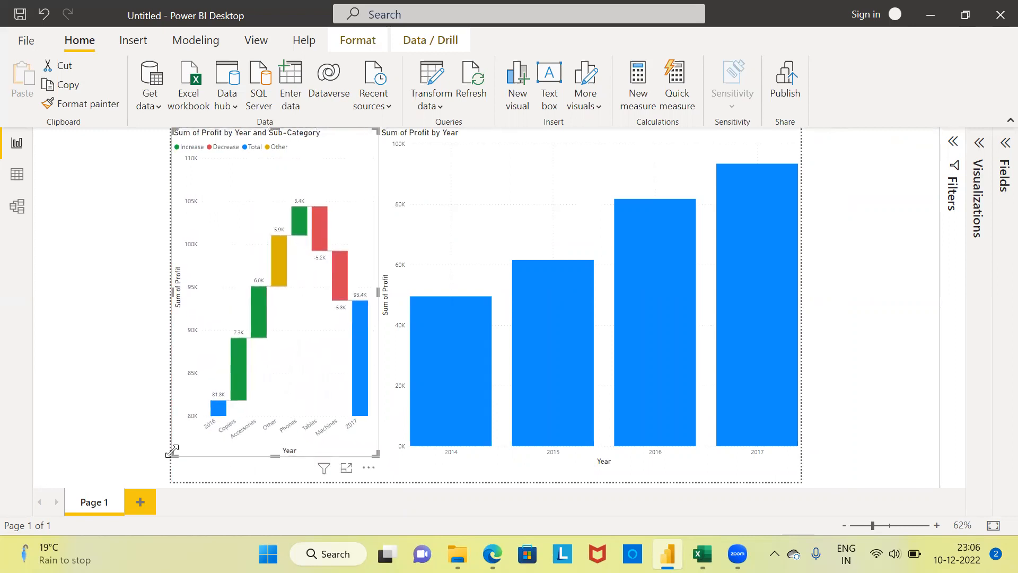
# View the sub-category waterfall chart and the yearly profit chart in turn in focus mode, checking the 2017 bar's profit
pyautogui.click(347, 470)
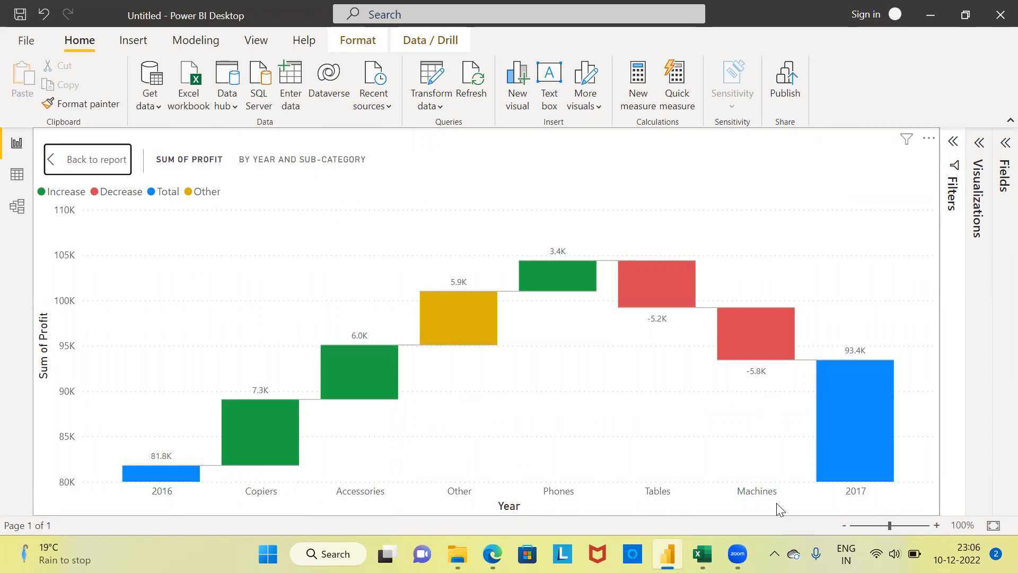
pyautogui.click(81, 162)
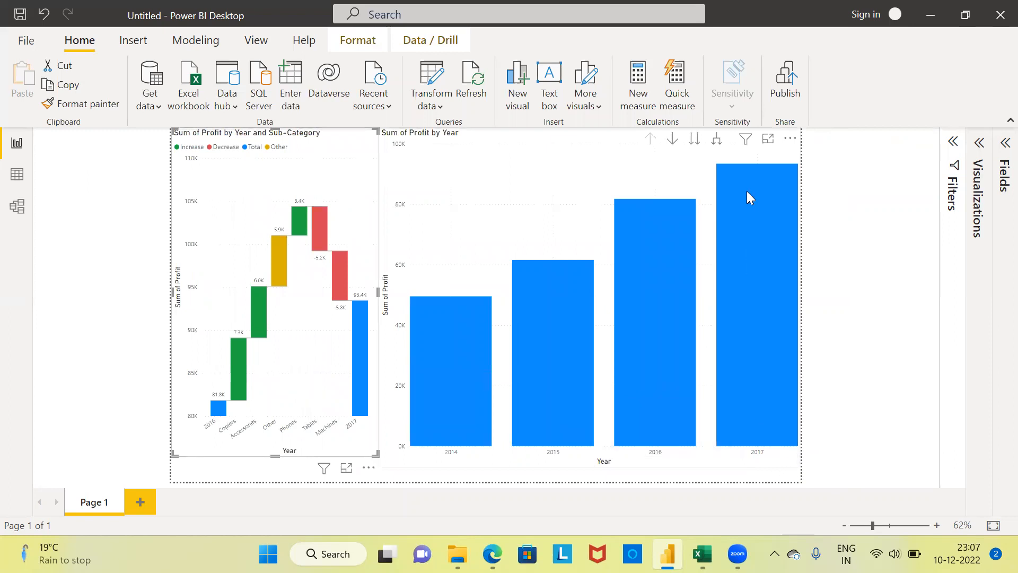
pyautogui.click(768, 139)
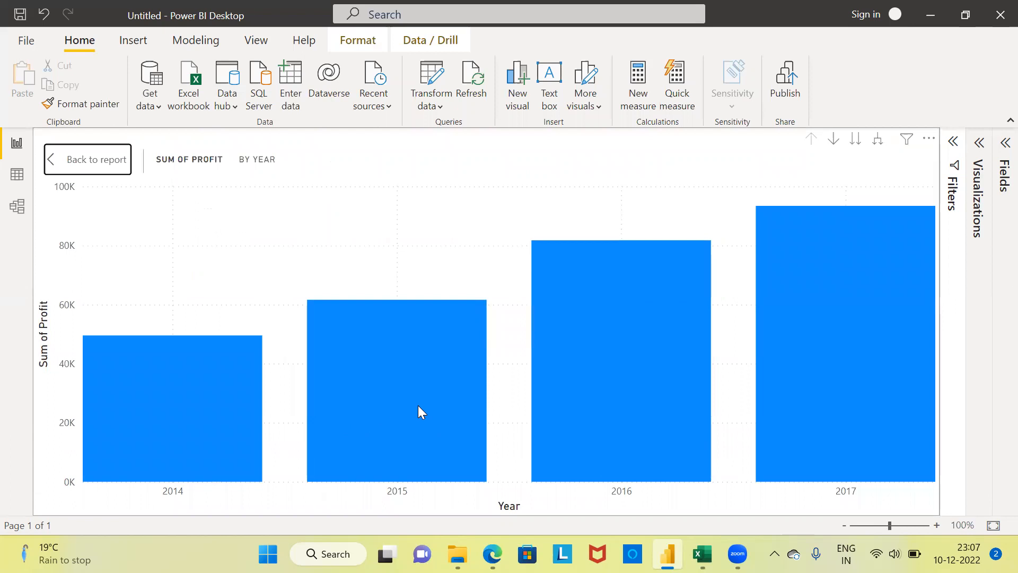
pyautogui.moveTo(801, 436)
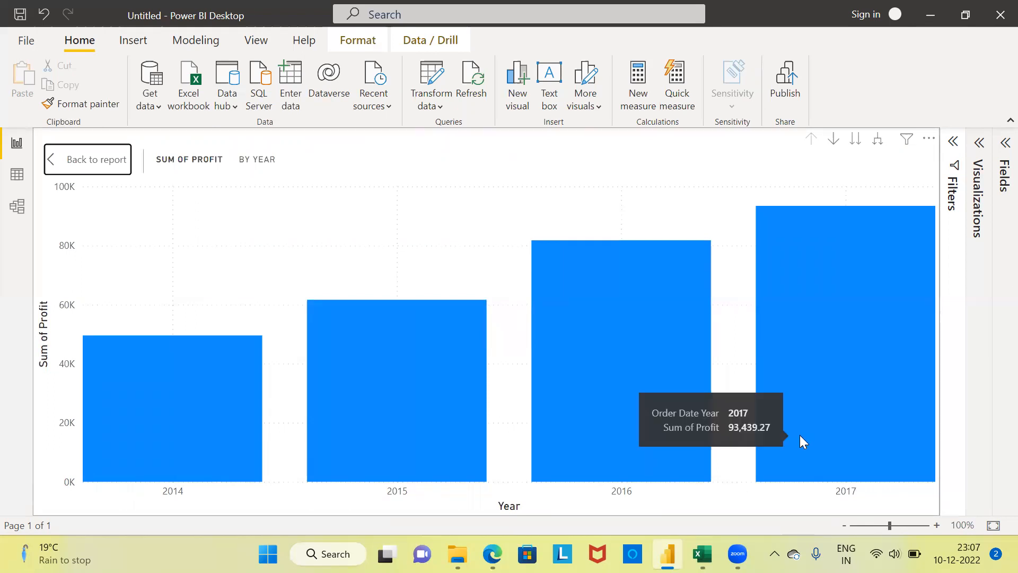